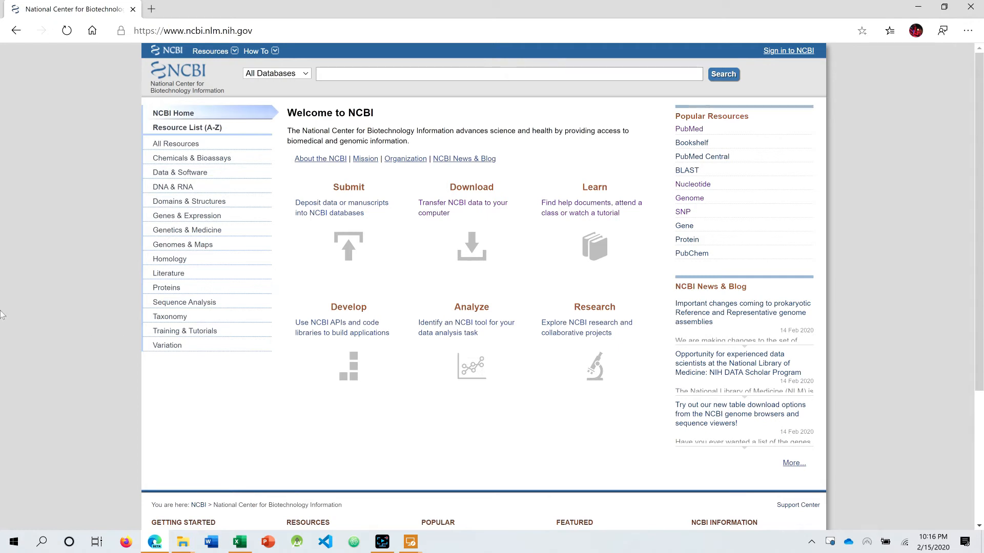
# Search the HomoloGene database for 'lct' to list LCT lactase homologs across species.
pyautogui.click(269, 78)
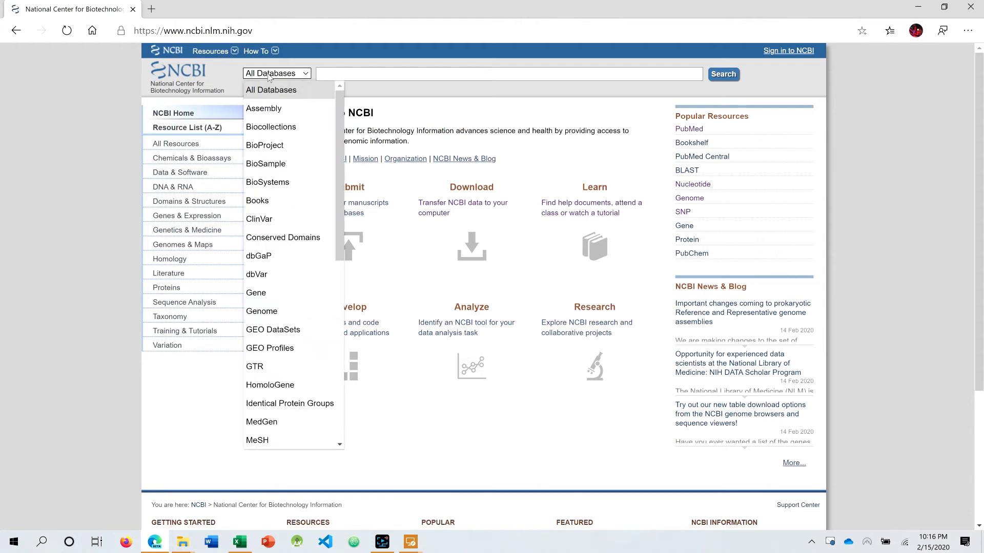
pyautogui.press('h')
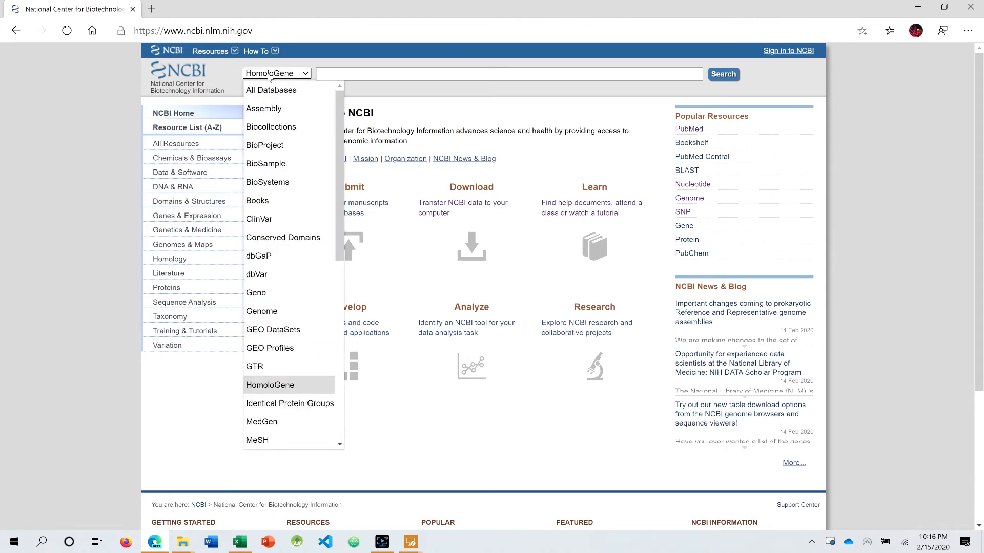
pyautogui.press('Return')
pyautogui.click(319, 74)
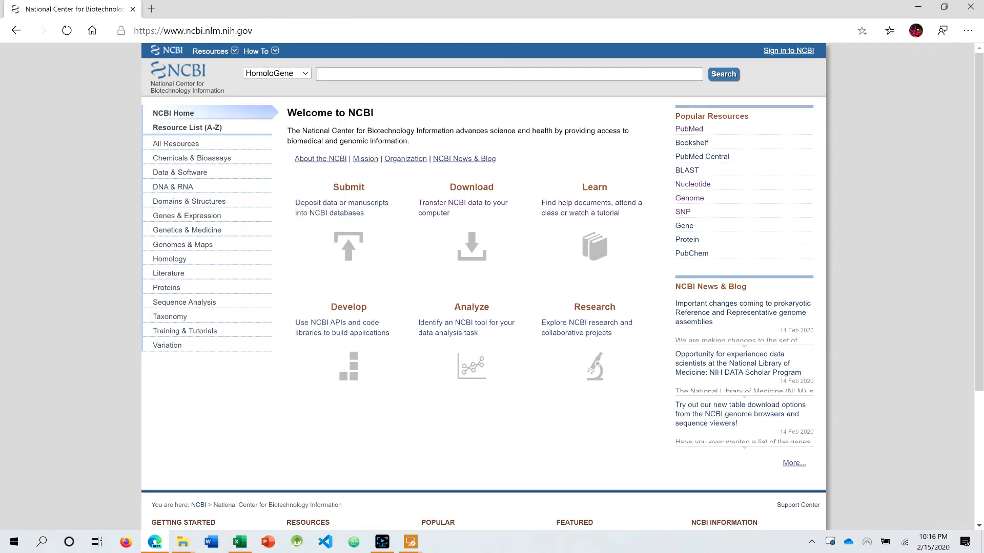
pyautogui.write('lct')
pyautogui.press('Return')
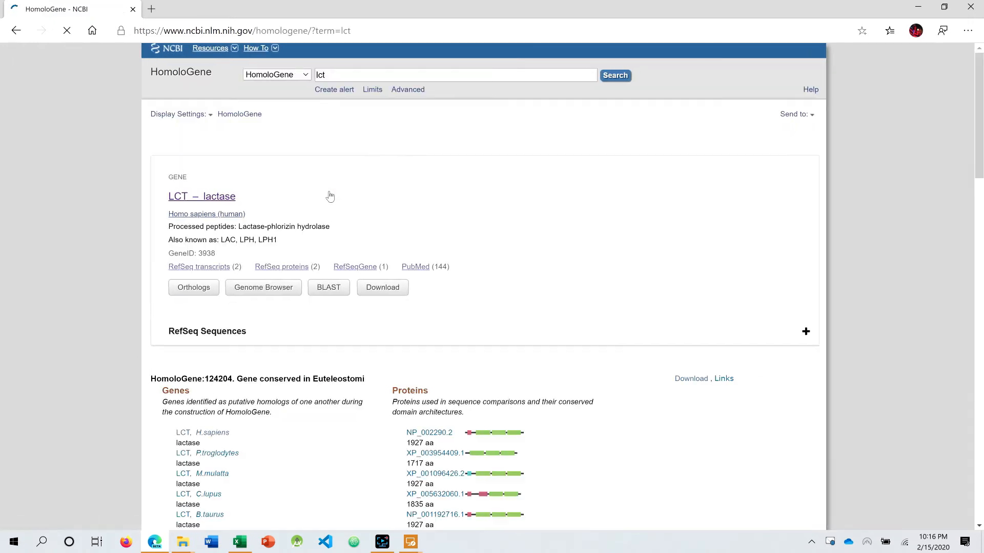
pyautogui.scroll(-2, 276, 385)
pyautogui.scroll(-2, 277, 385)
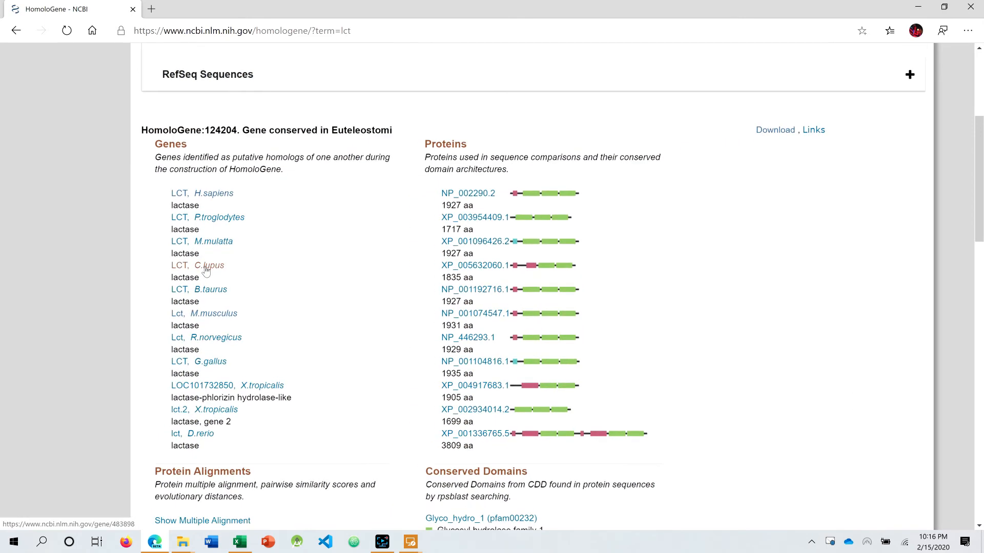
pyautogui.keyDown('ctrl'); pyautogui.scroll(3, 239, 271); pyautogui.keyUp('ctrl')
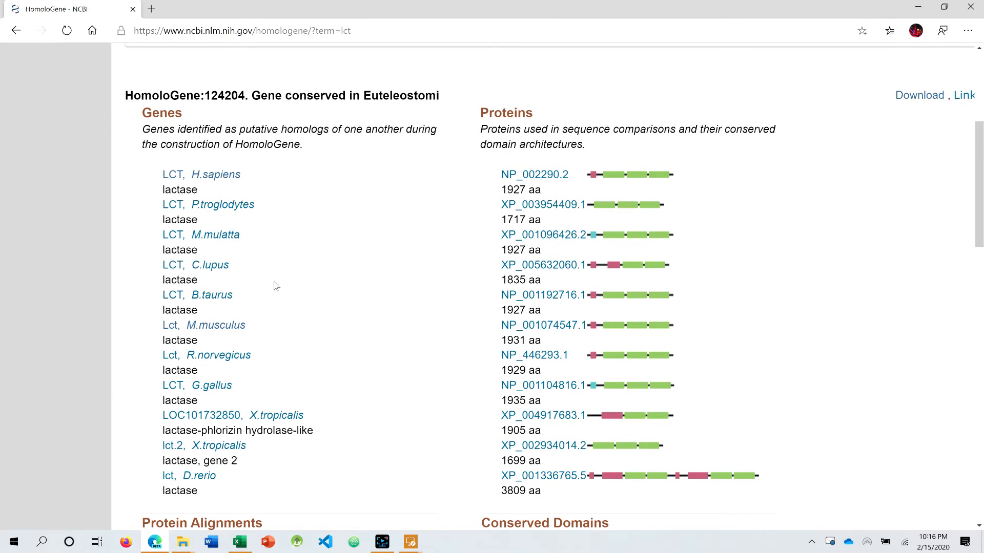
pyautogui.scroll(-1, 275, 286)
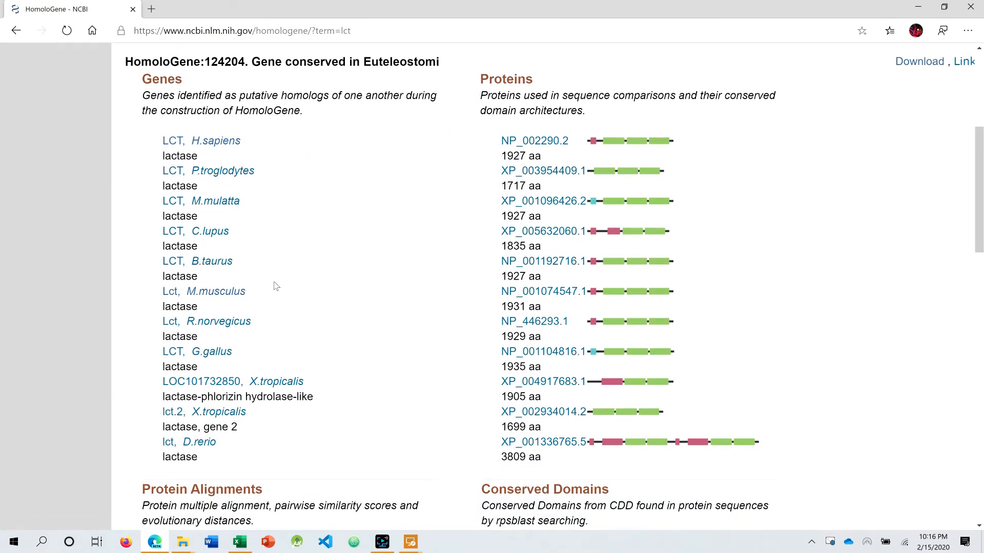